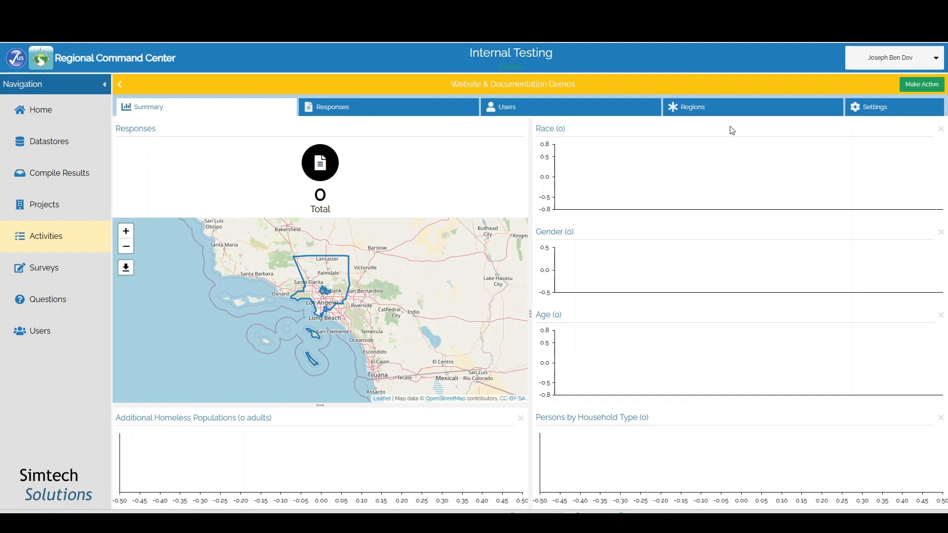
Add a region named West from the Regions list and open its details window
click(689, 110)
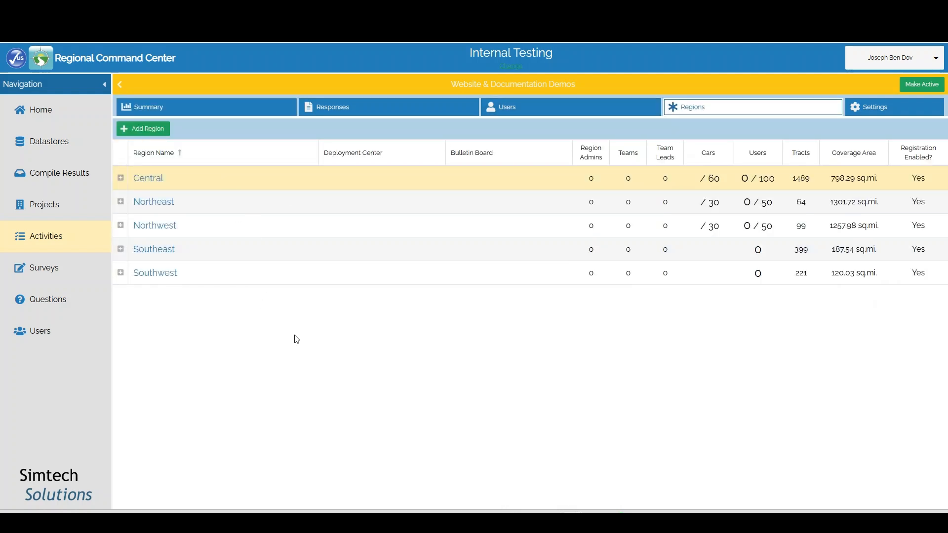
click(148, 131)
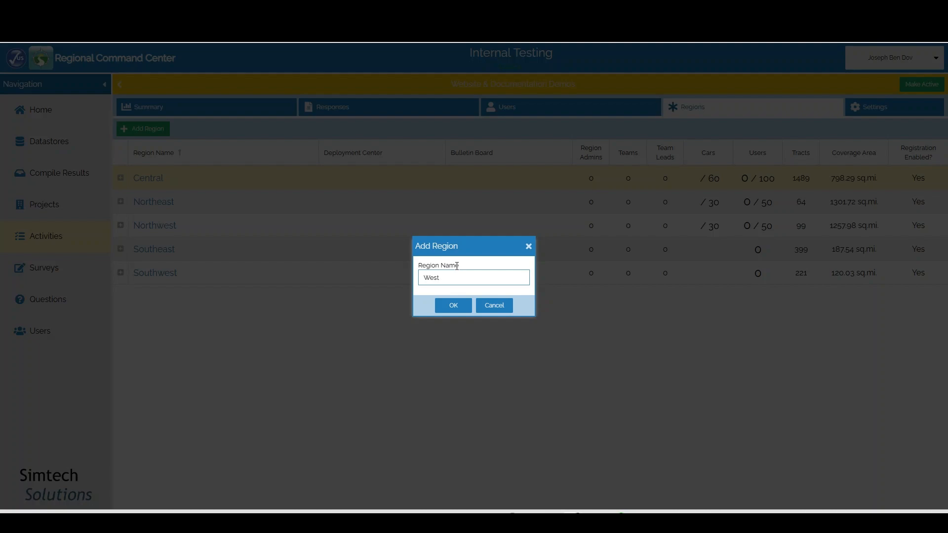
click(454, 305)
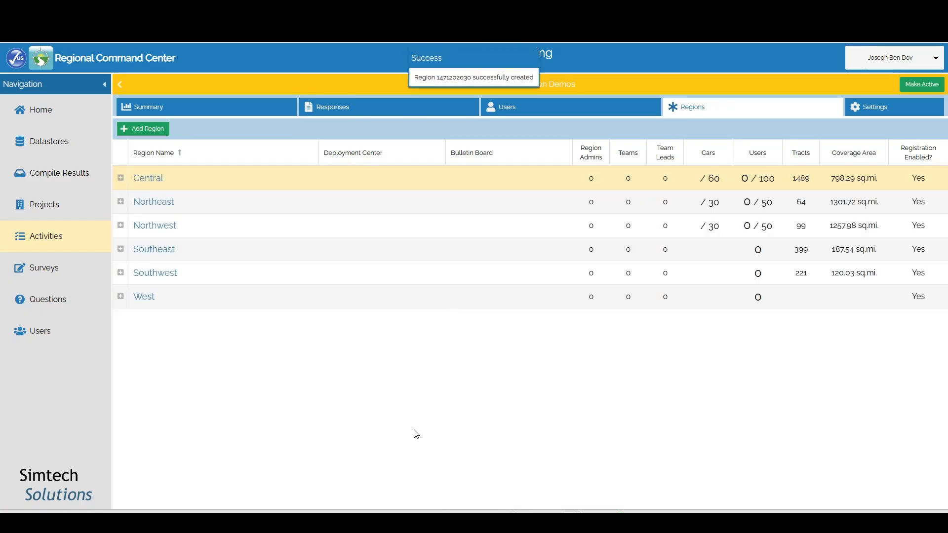
click(141, 296)
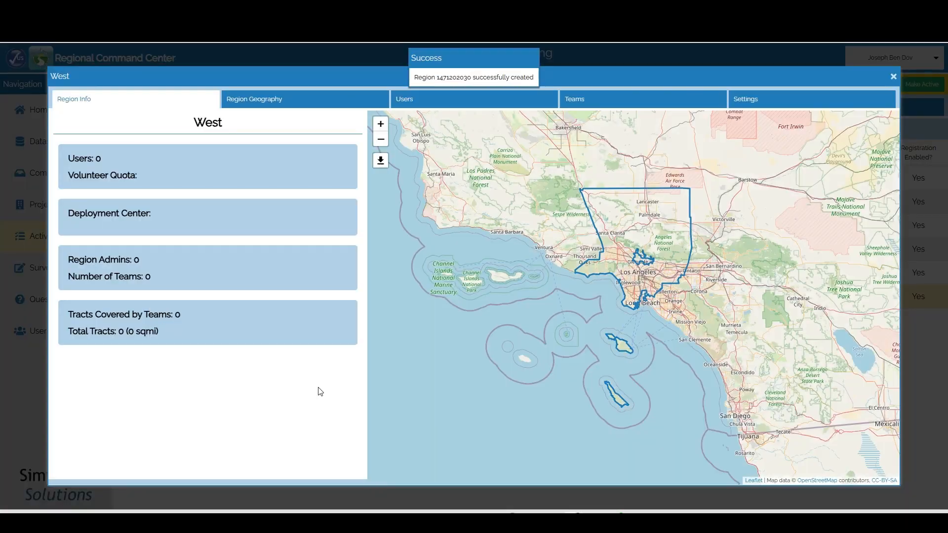
Show the West region's Region Geography map with the existing regions' boundaries
click(301, 99)
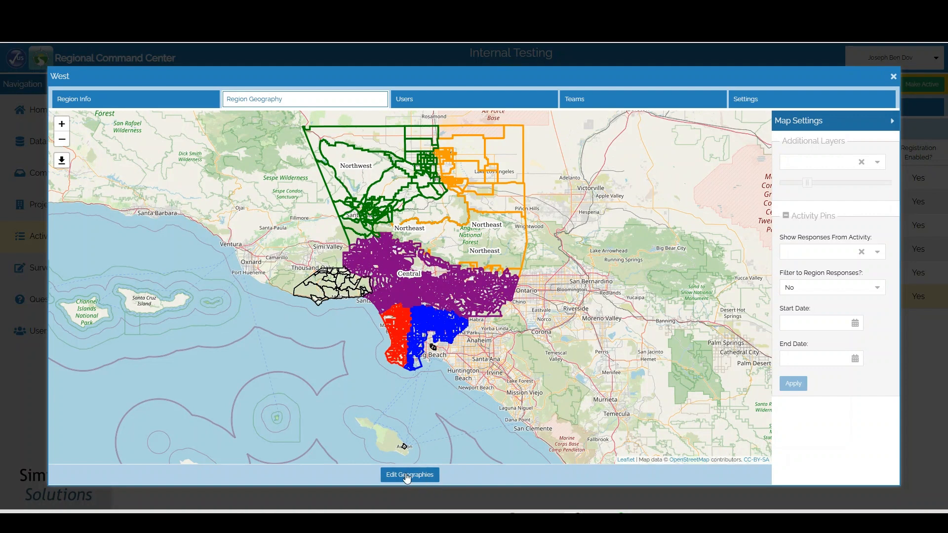
Select the nine unassigned Malibu tracts, from Point Dume to Agoura Hills, for West and save
scroll(329, 317, up, 2)
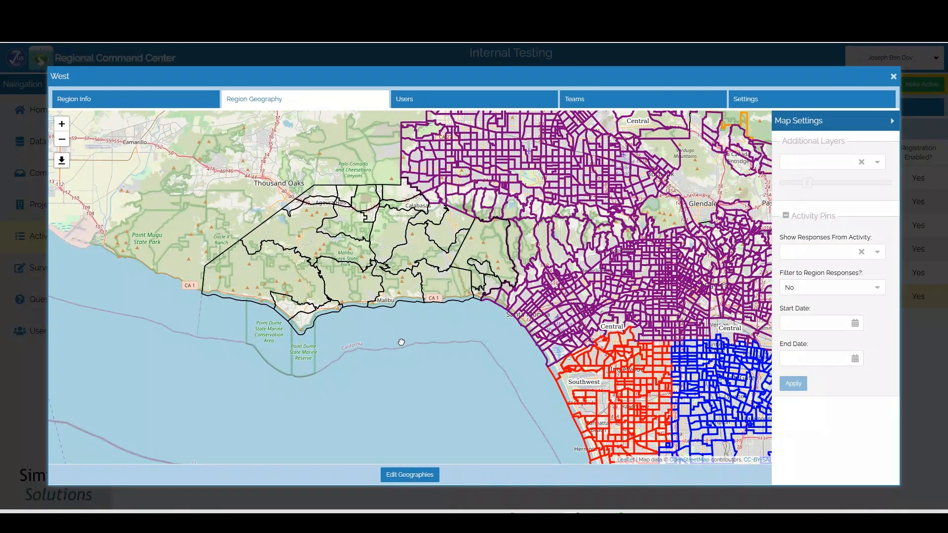
click(422, 477)
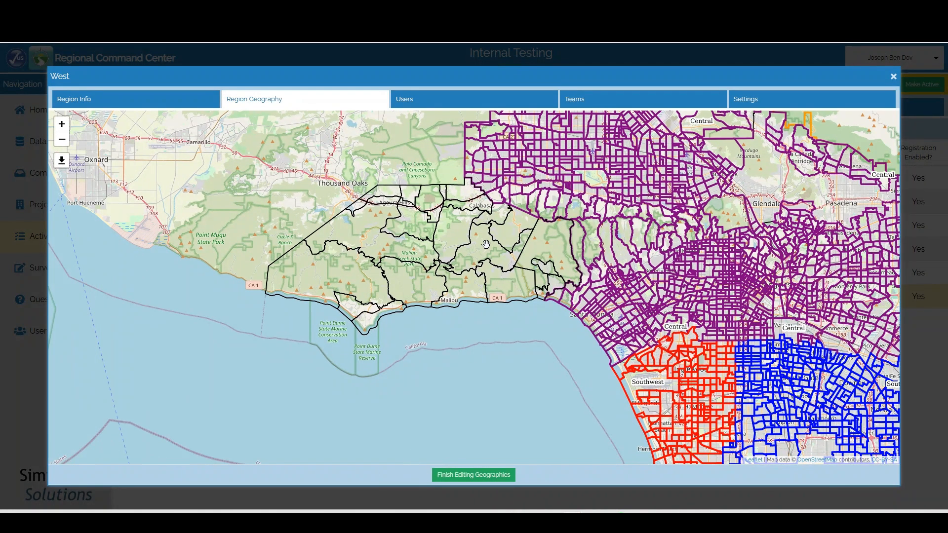
click(321, 269)
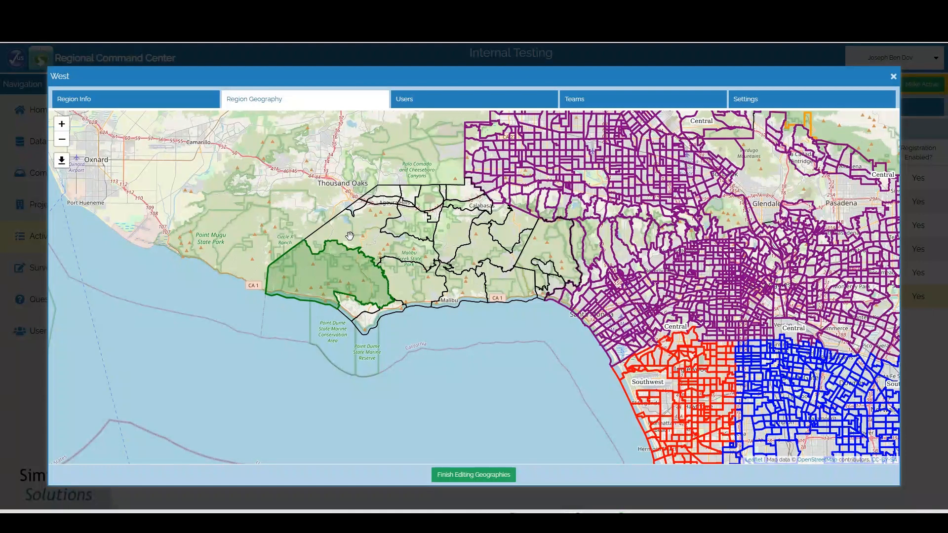
click(351, 236)
click(367, 196)
click(386, 207)
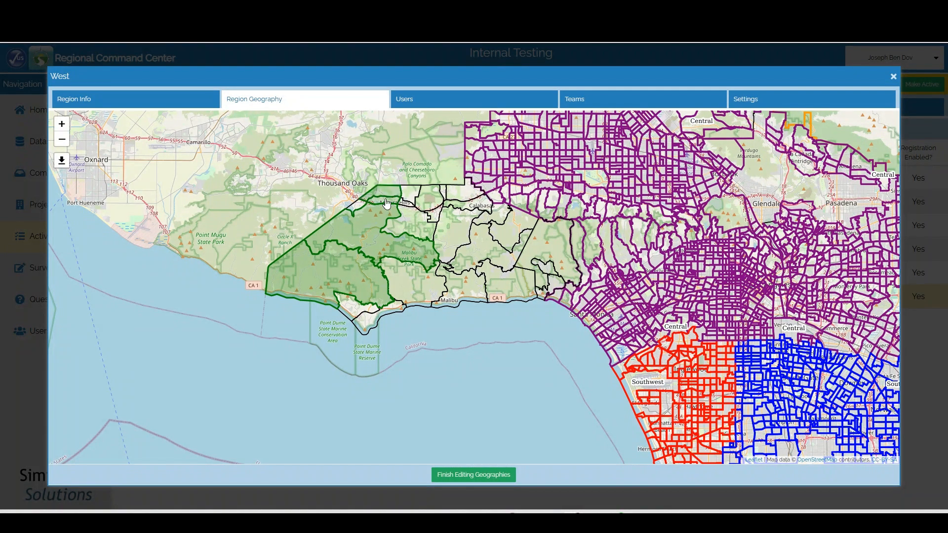
click(412, 194)
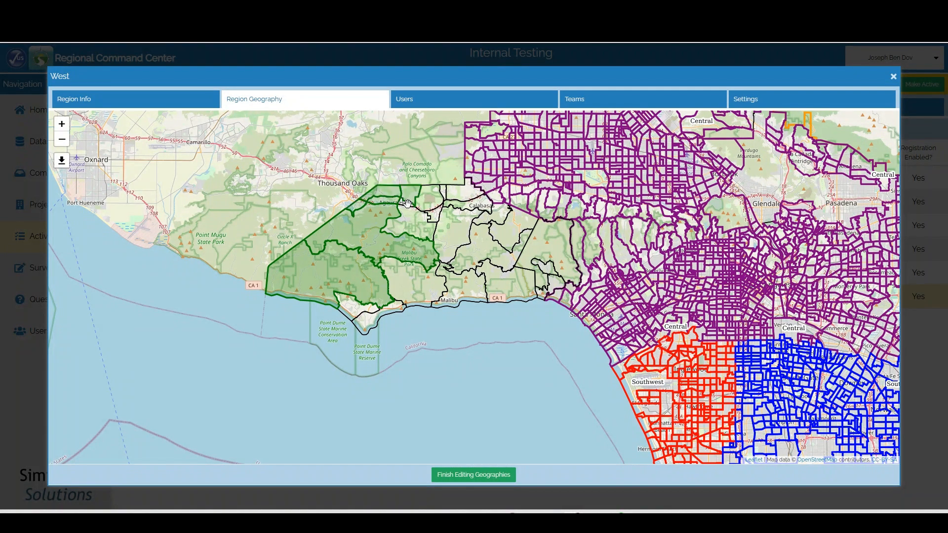
click(405, 240)
click(409, 274)
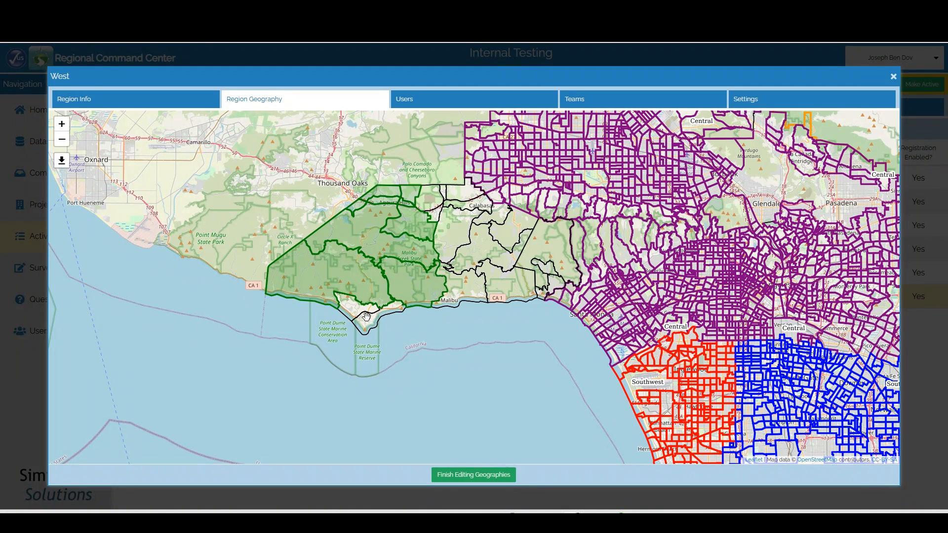
click(366, 317)
click(355, 307)
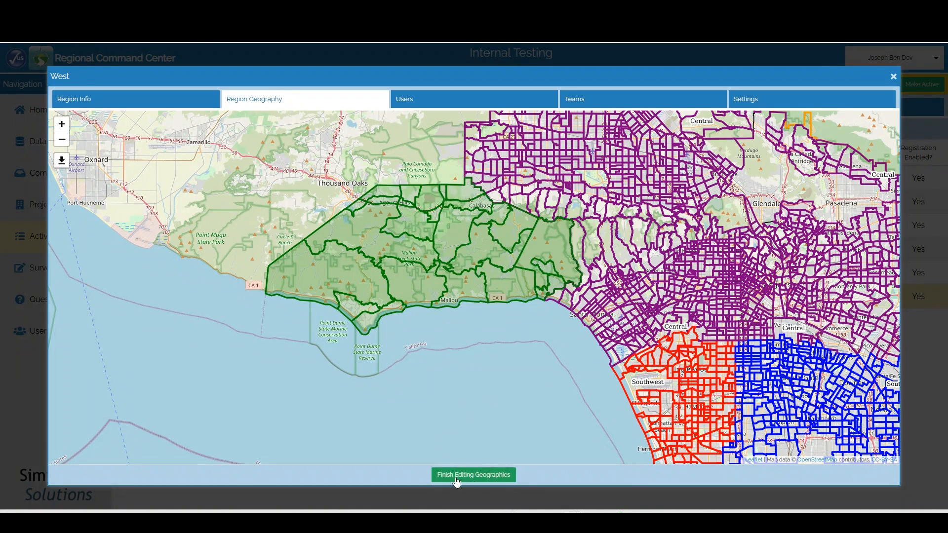
click(456, 476)
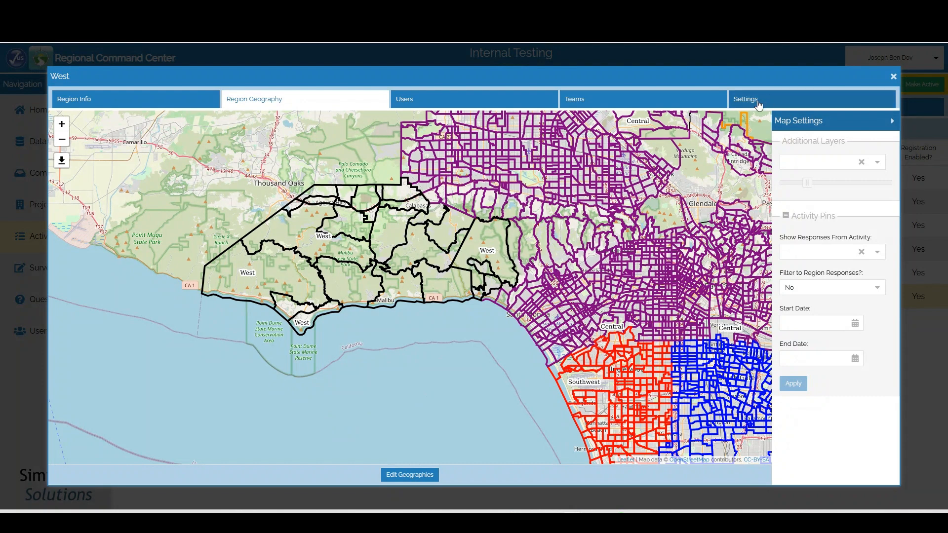
Set West's overlay colour to orange, update the region, then close and reopen its details
click(822, 101)
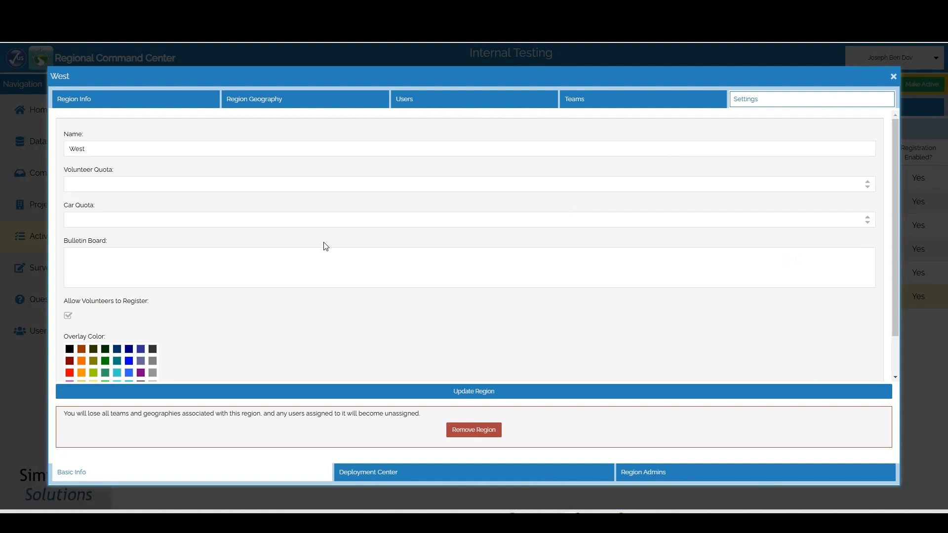
scroll(170, 332, down, 1)
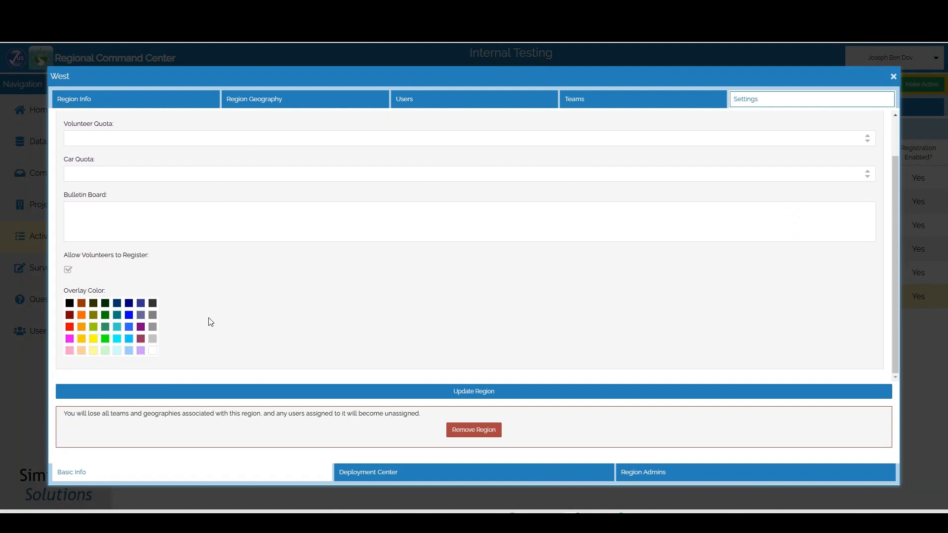
click(84, 328)
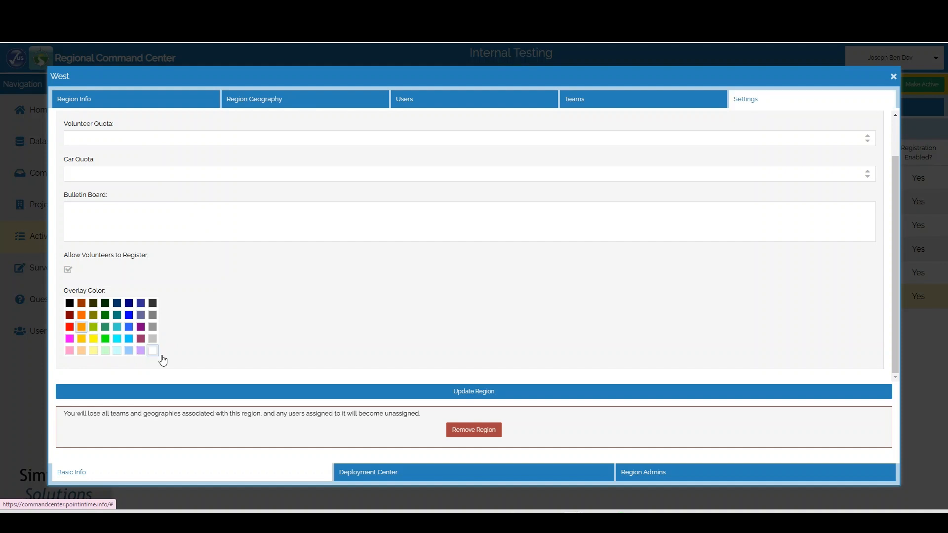
click(481, 389)
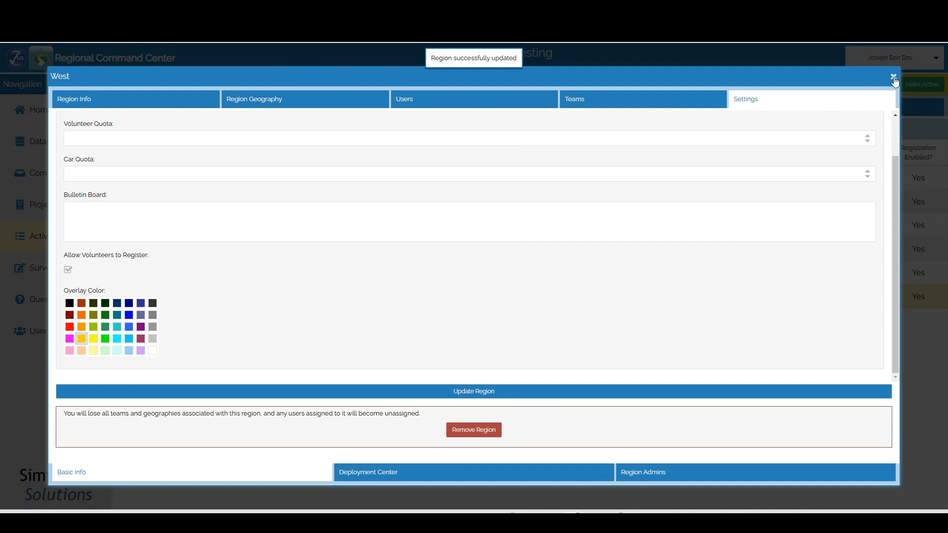
click(893, 78)
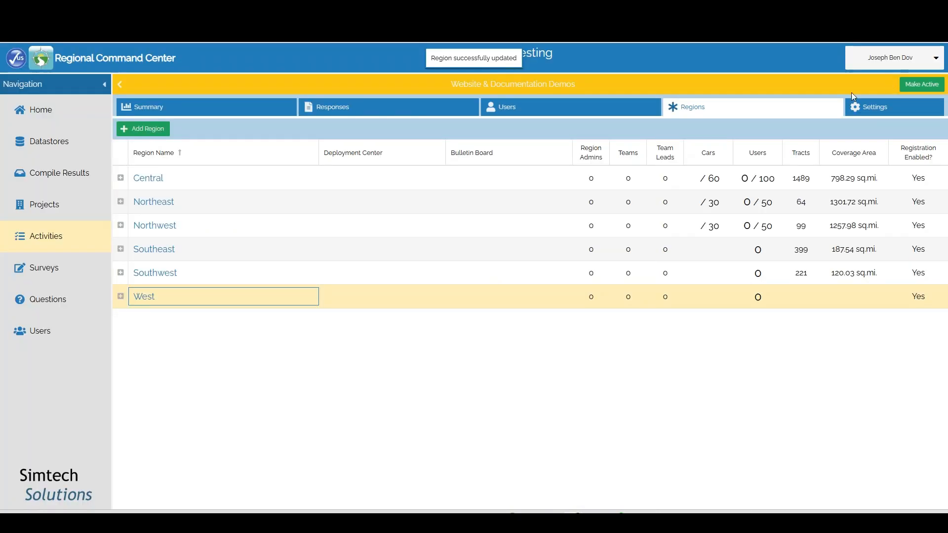
click(150, 301)
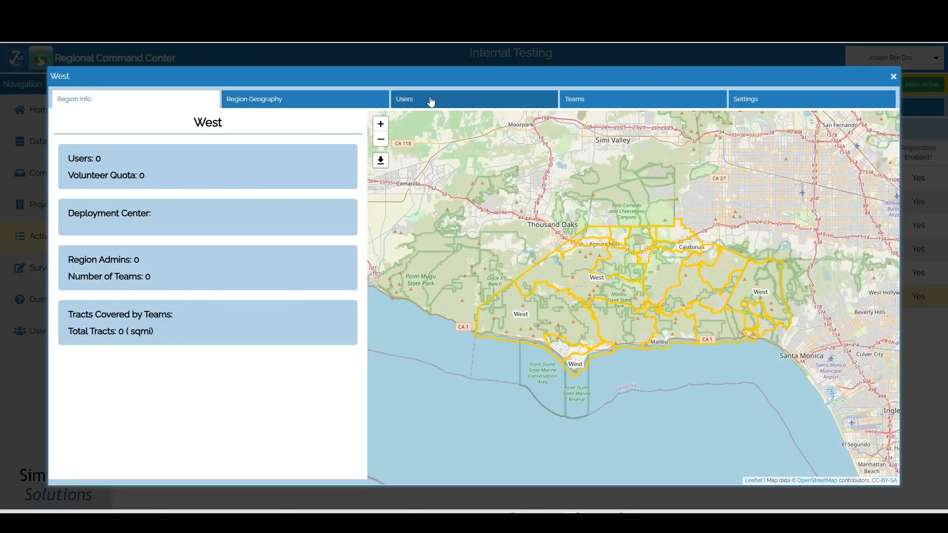
Check West on its geography map, then bring up Add Users to West from the empty Users list
click(302, 101)
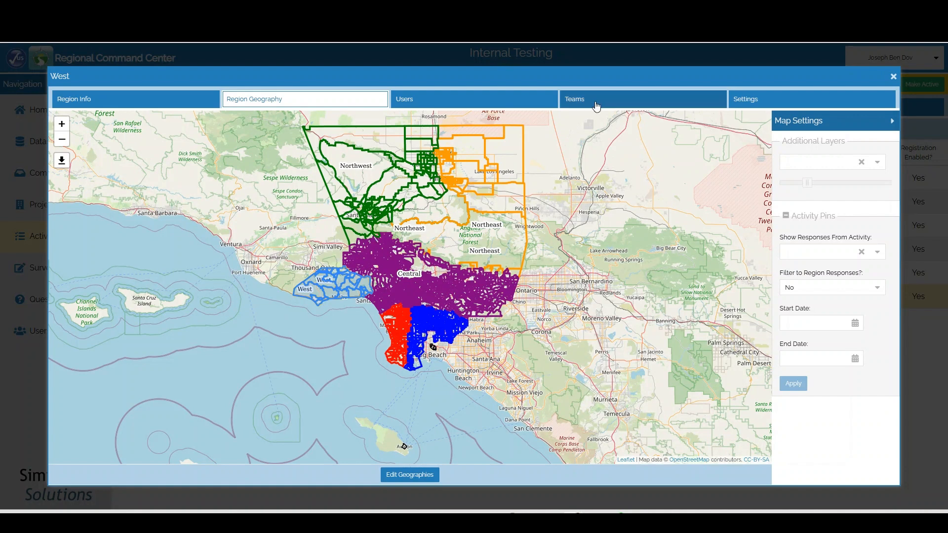
click(482, 107)
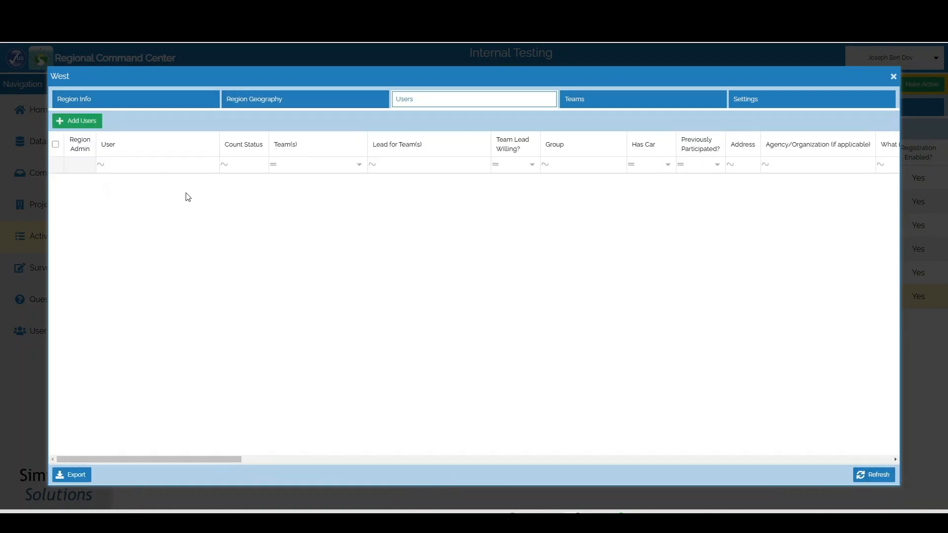
click(85, 127)
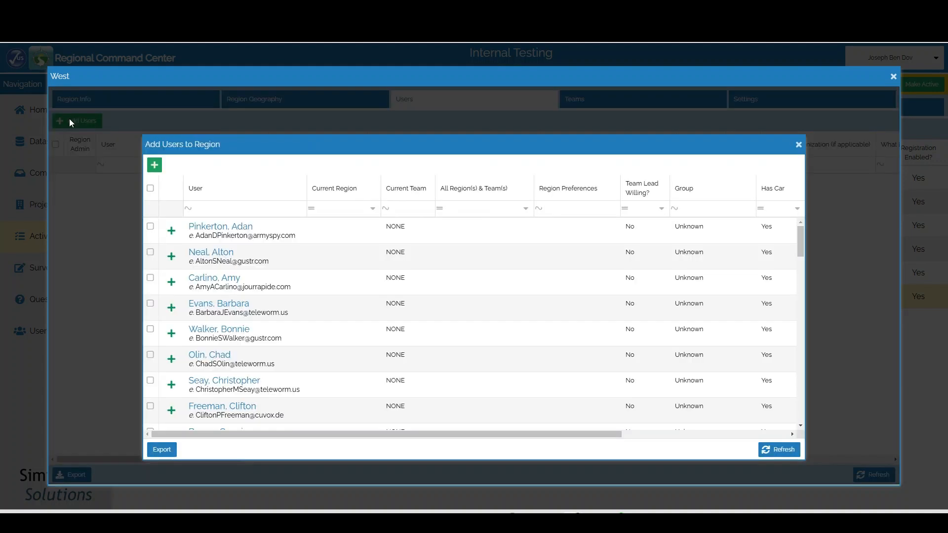
Add seven volunteers to West in Add Users, close the dialog, and show the region's Teams
click(171, 231)
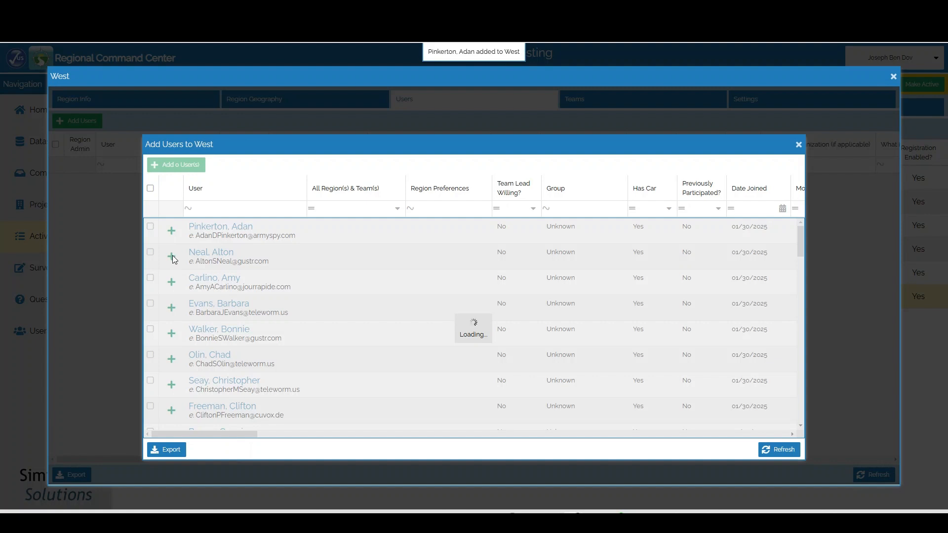
click(172, 258)
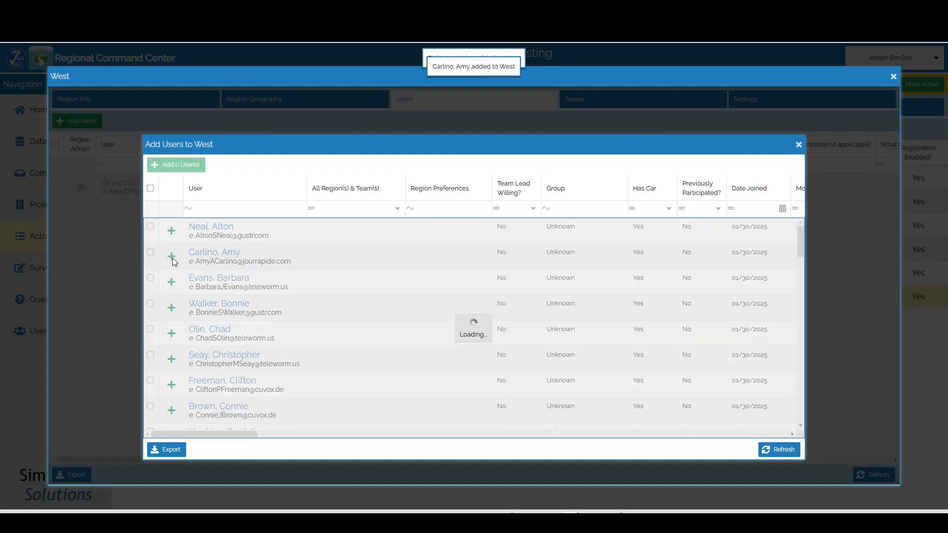
click(172, 232)
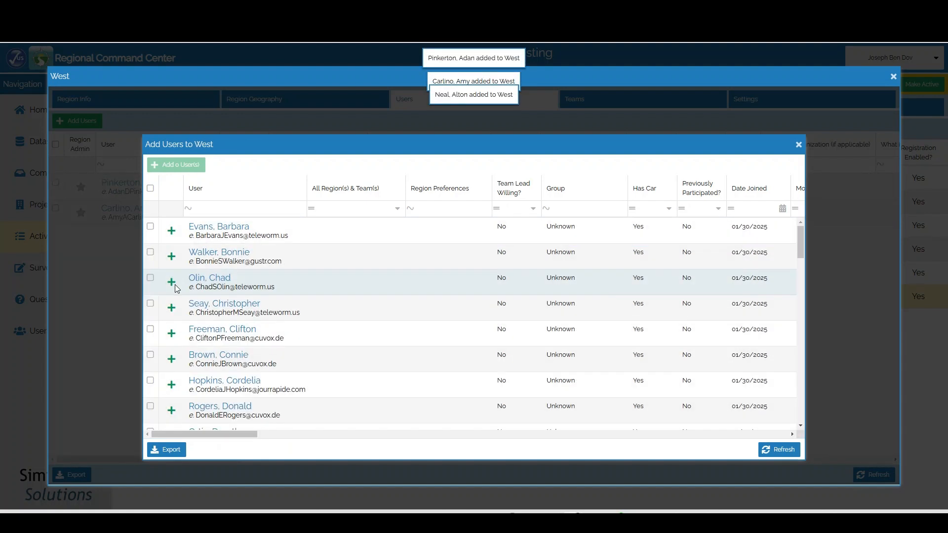
click(173, 284)
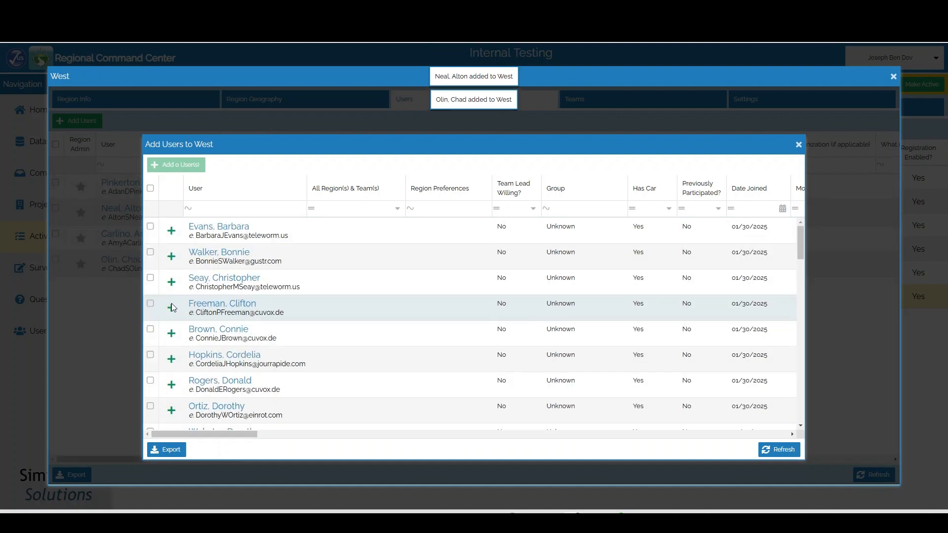
click(171, 303)
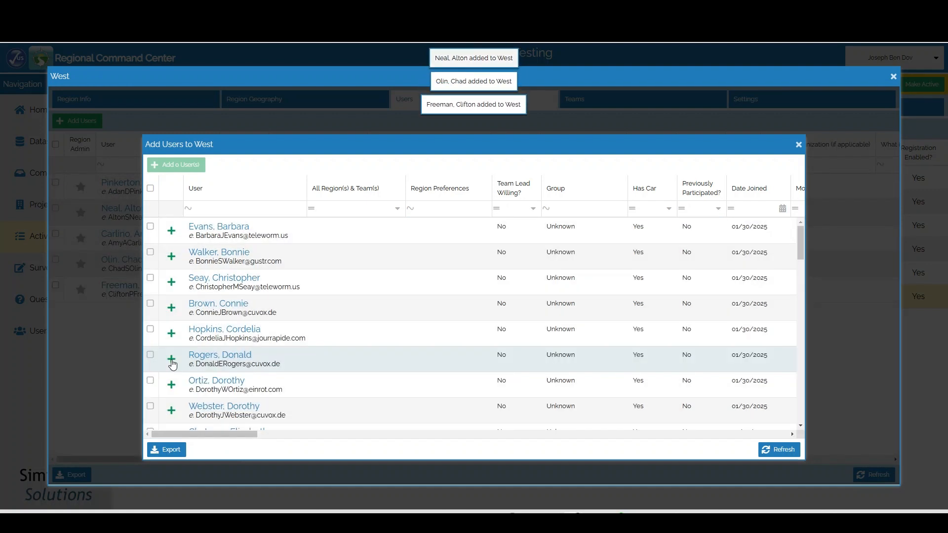
click(173, 359)
click(171, 336)
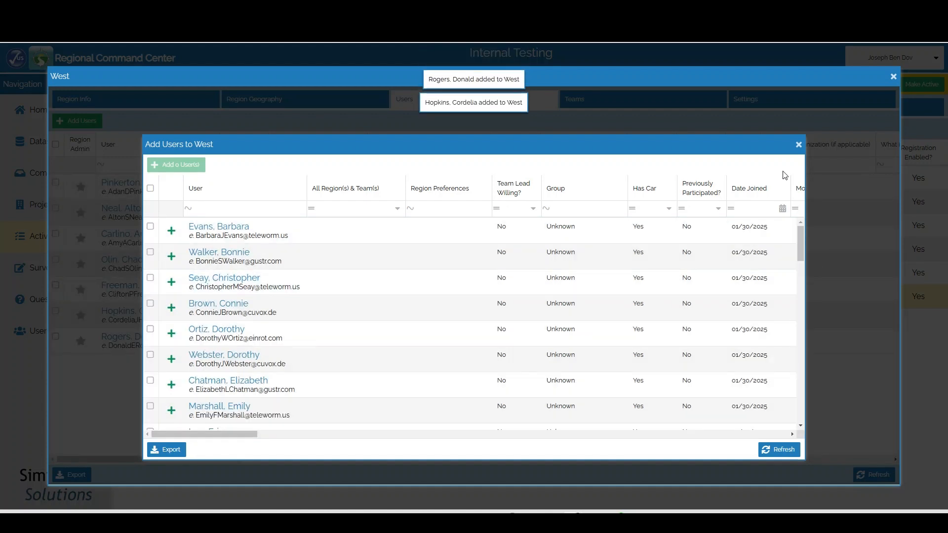
click(798, 144)
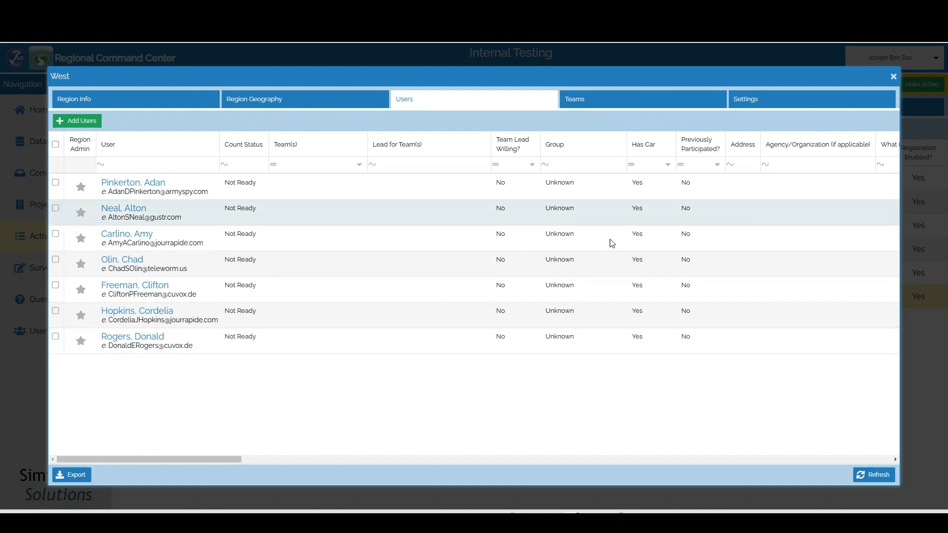
click(600, 105)
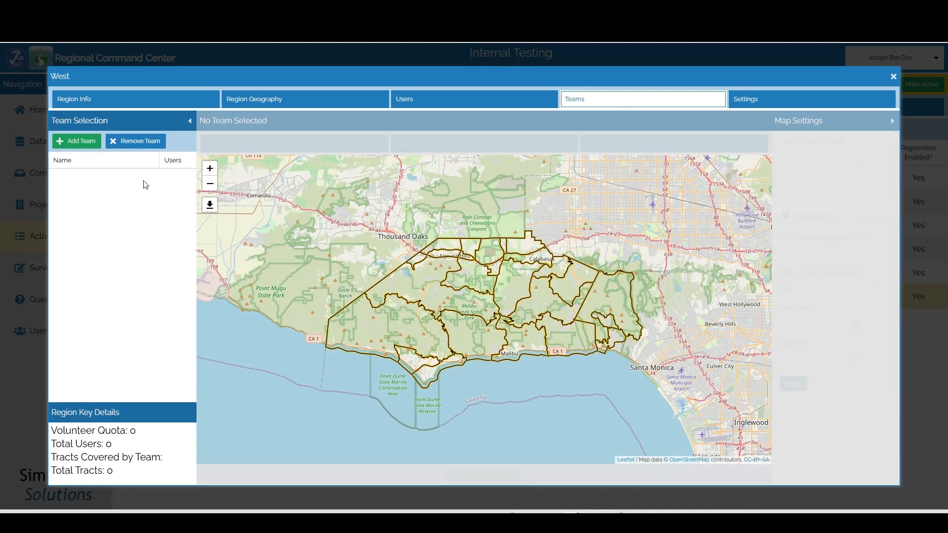
Add teams named 'West Team' and 'East Team', then select East Team
click(77, 141)
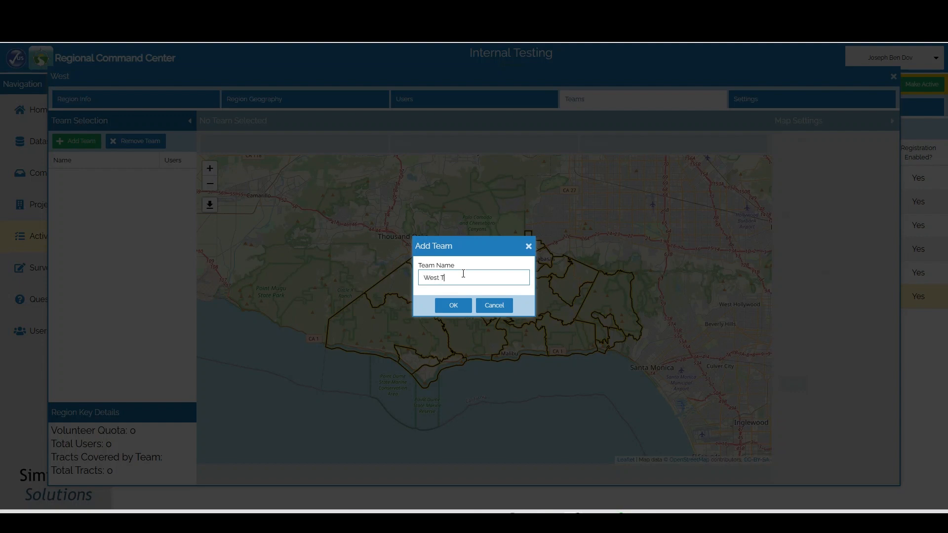
text(West Team)
key(Return)
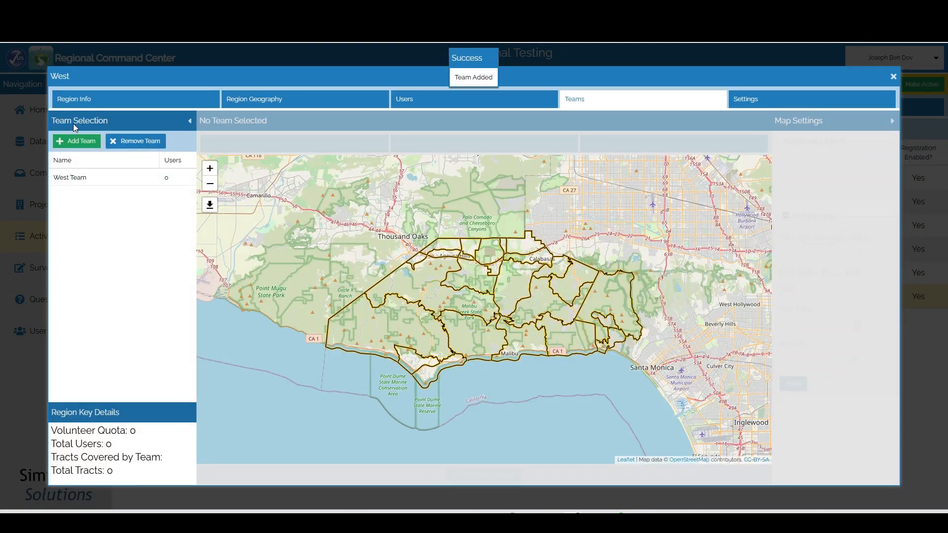
click(69, 143)
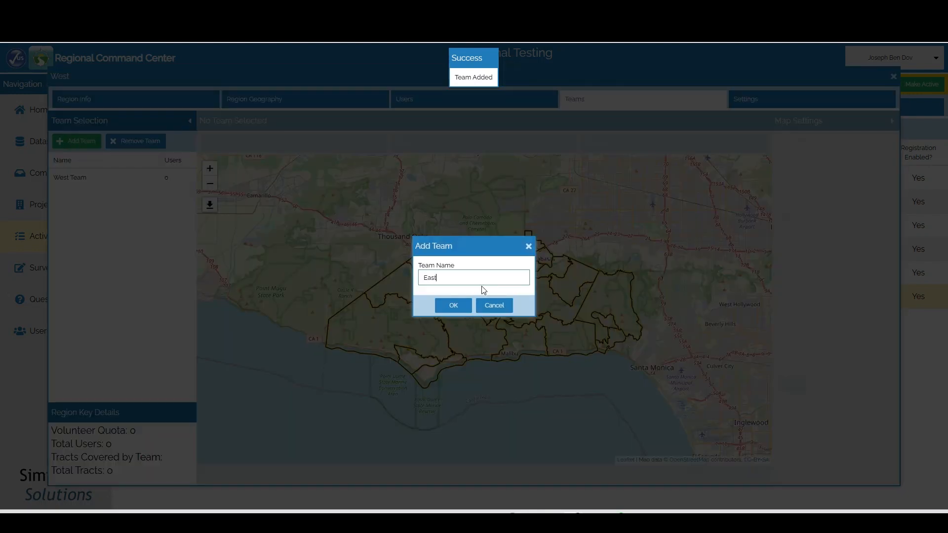
text(East Team)
key(Return)
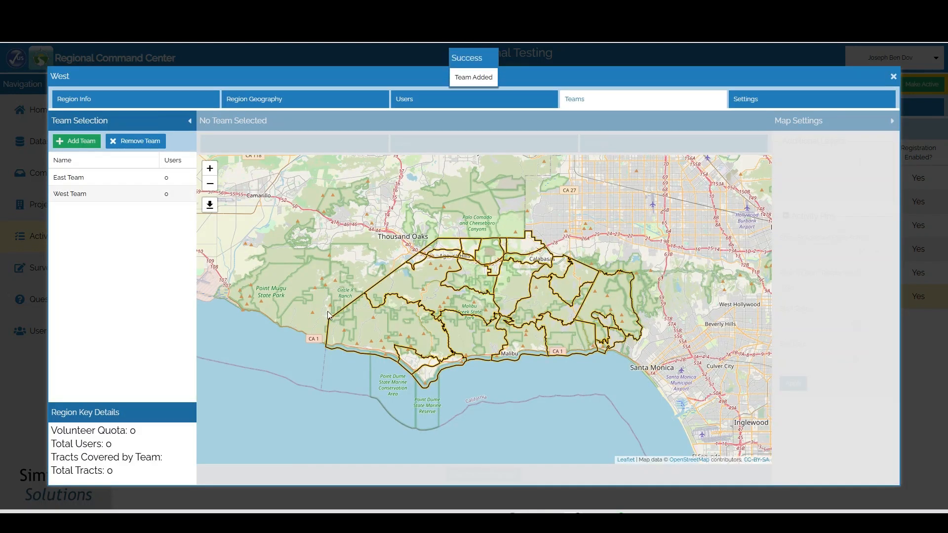
click(103, 179)
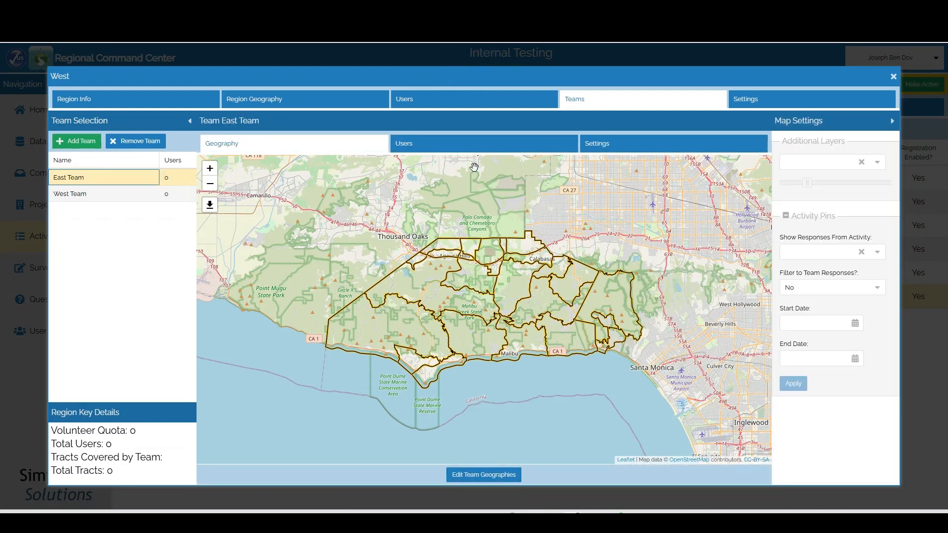
Give East Team four tracts around Topanga State Park, dropping one western tract, and save
click(474, 475)
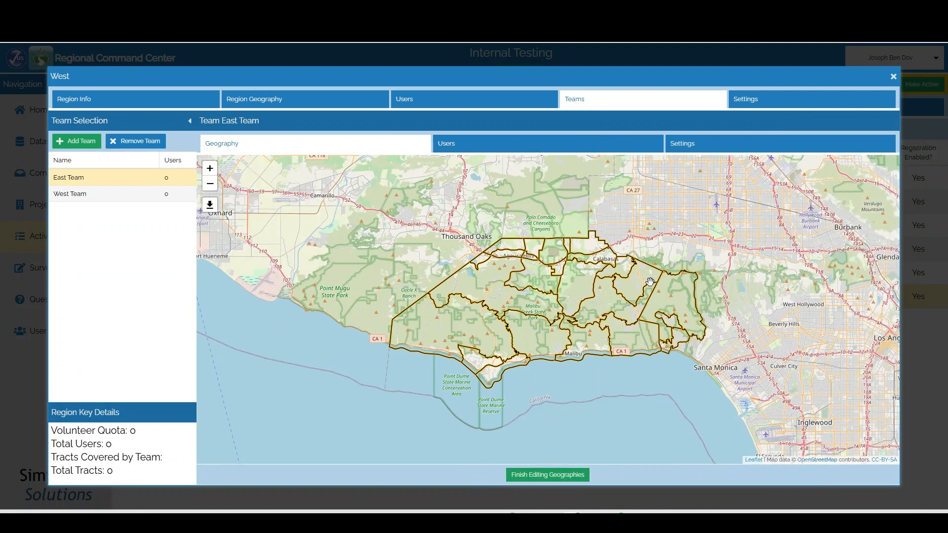
scroll(675, 345, up, 2)
drag(685, 241, 661, 340)
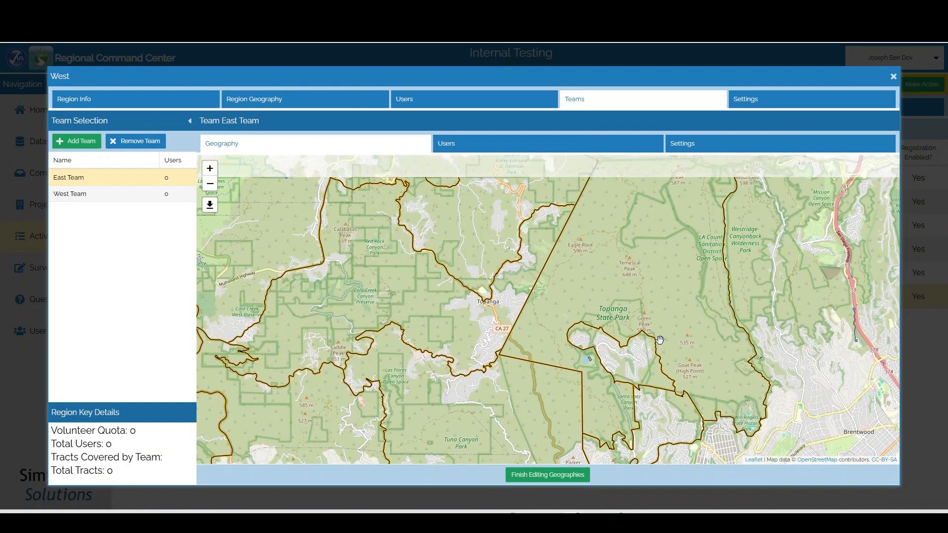
click(211, 186)
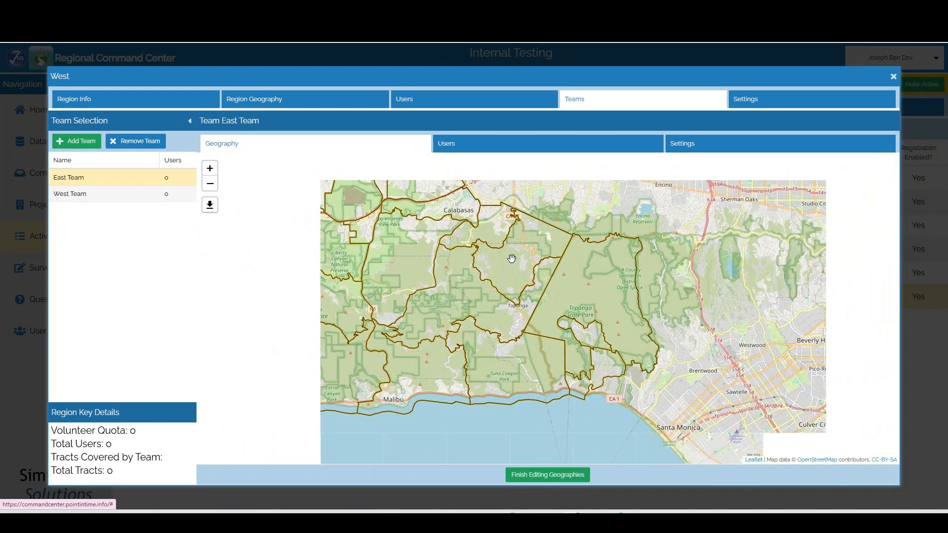
click(596, 286)
click(528, 298)
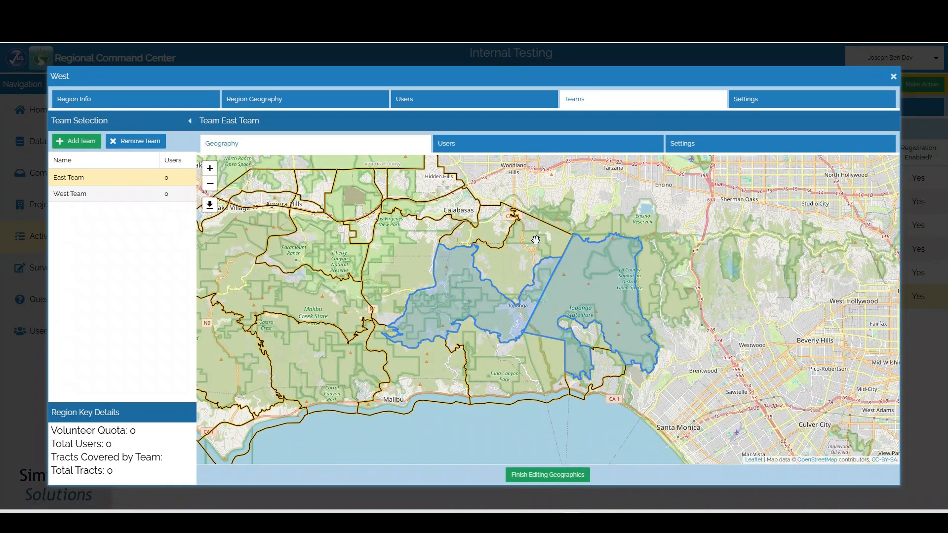
click(602, 352)
click(591, 343)
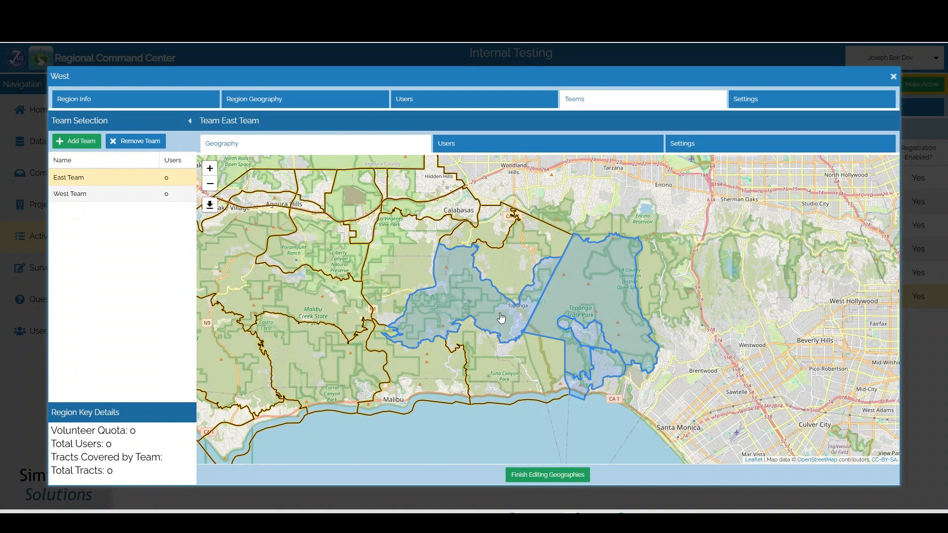
click(502, 319)
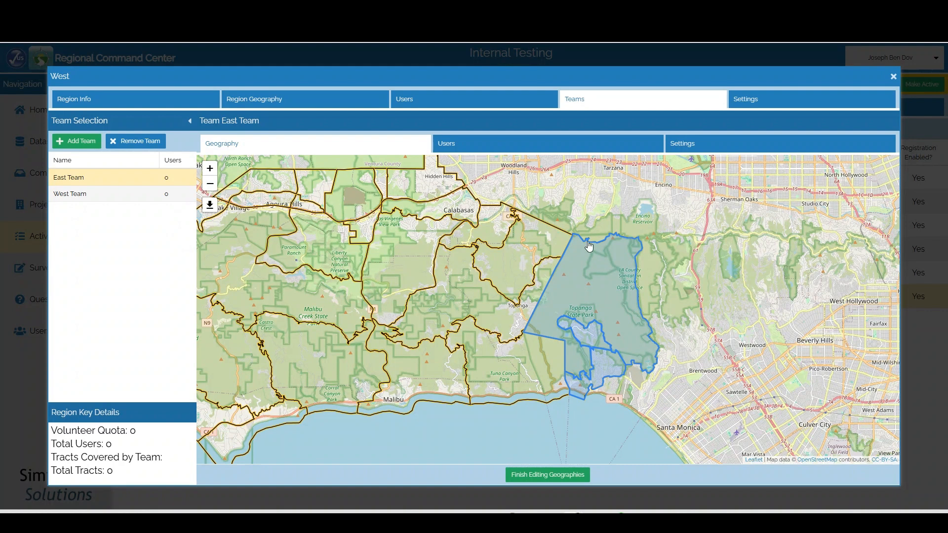
click(533, 476)
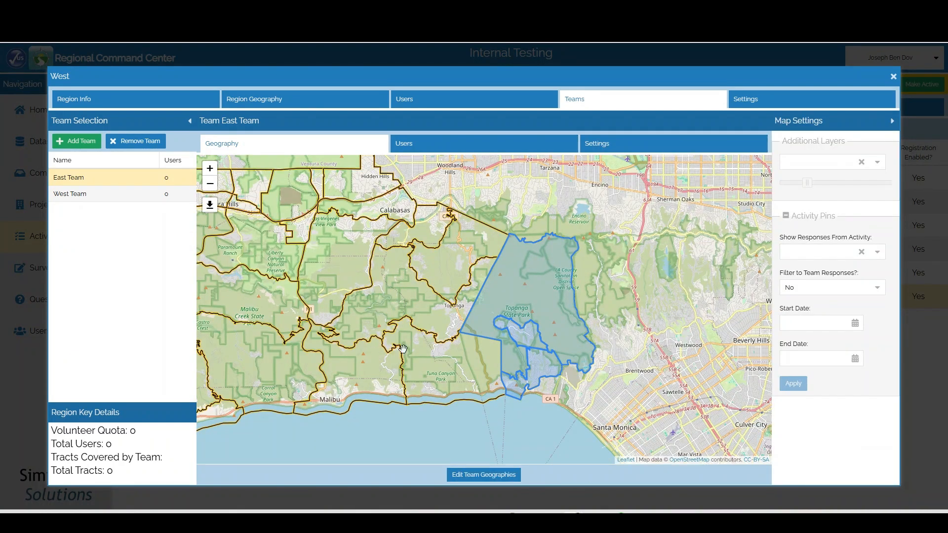
click(461, 149)
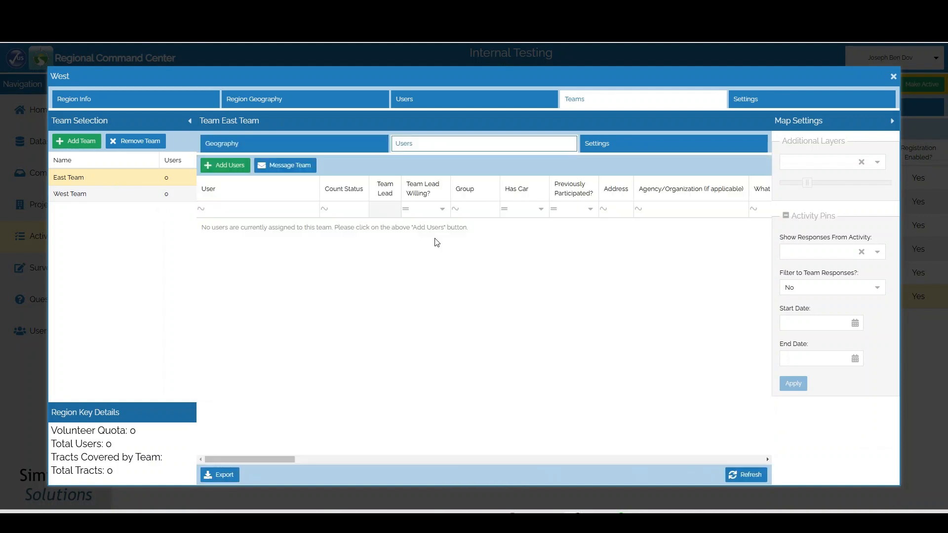
Add three users to East Team in Add Users and return to its Users grid
click(227, 165)
click(156, 209)
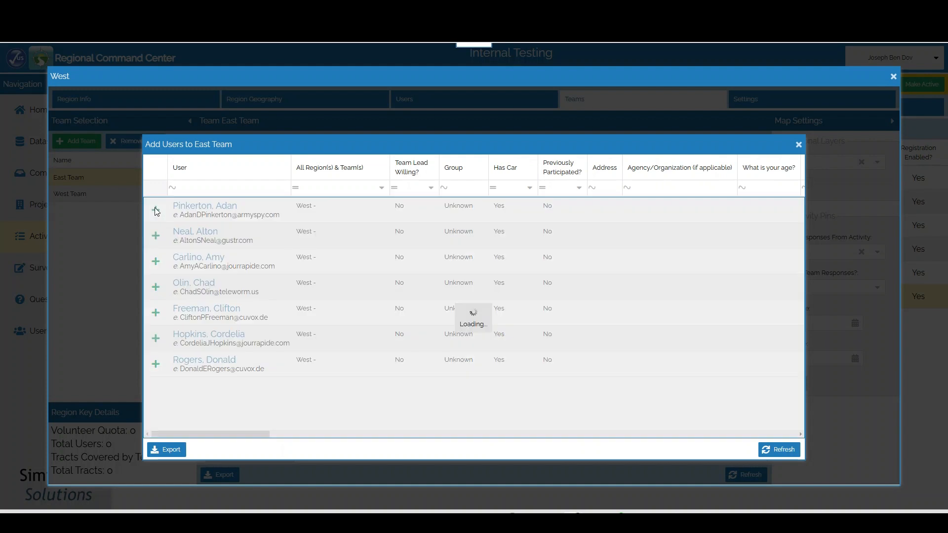
click(156, 236)
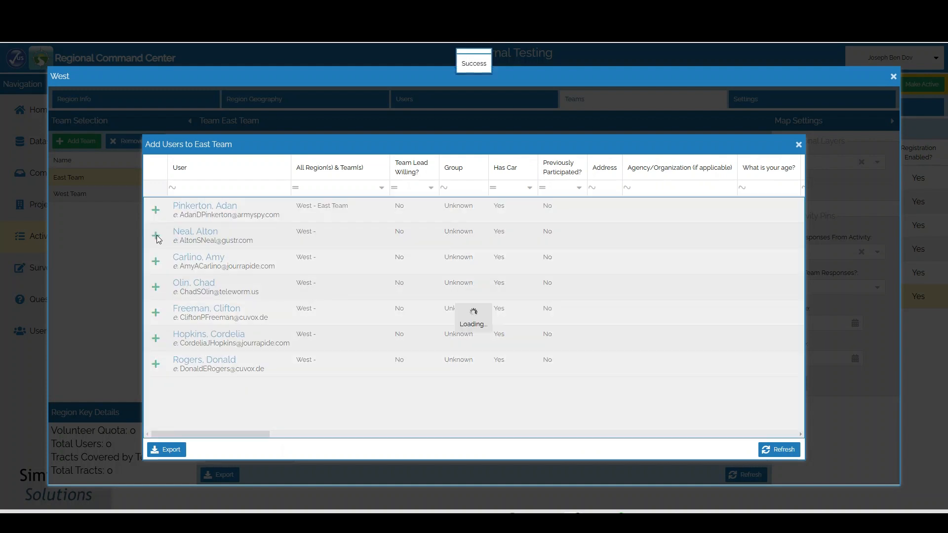
click(157, 263)
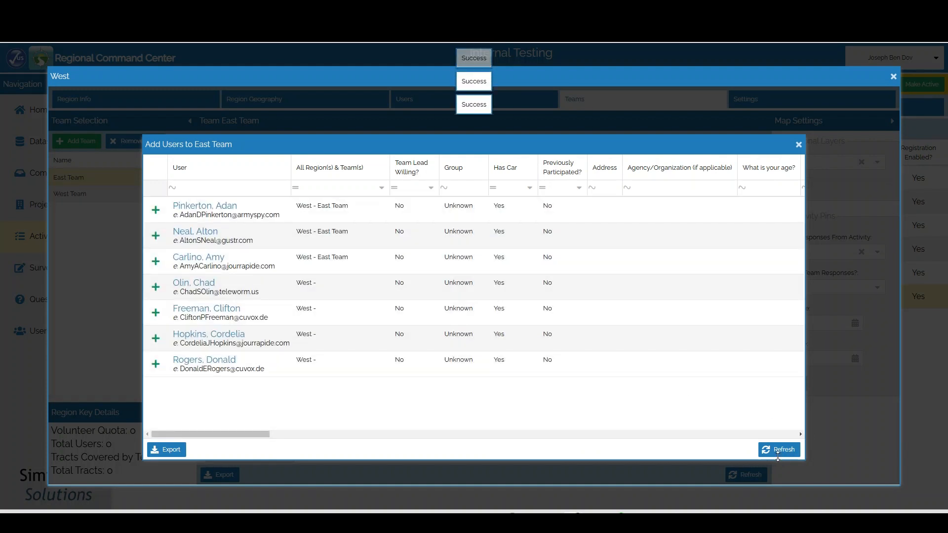
click(798, 145)
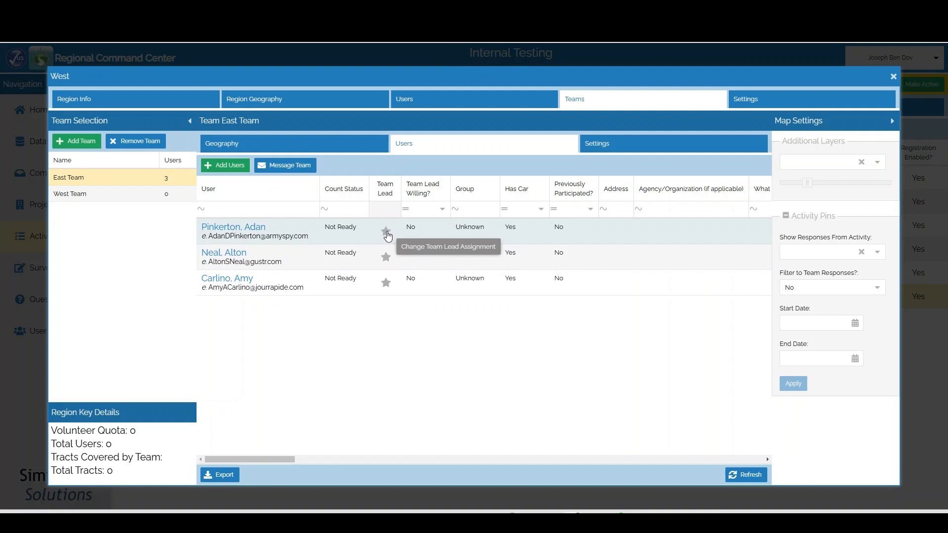
Star the first member as East Team's lead, dismiss a draft team message, then open Settings
click(386, 232)
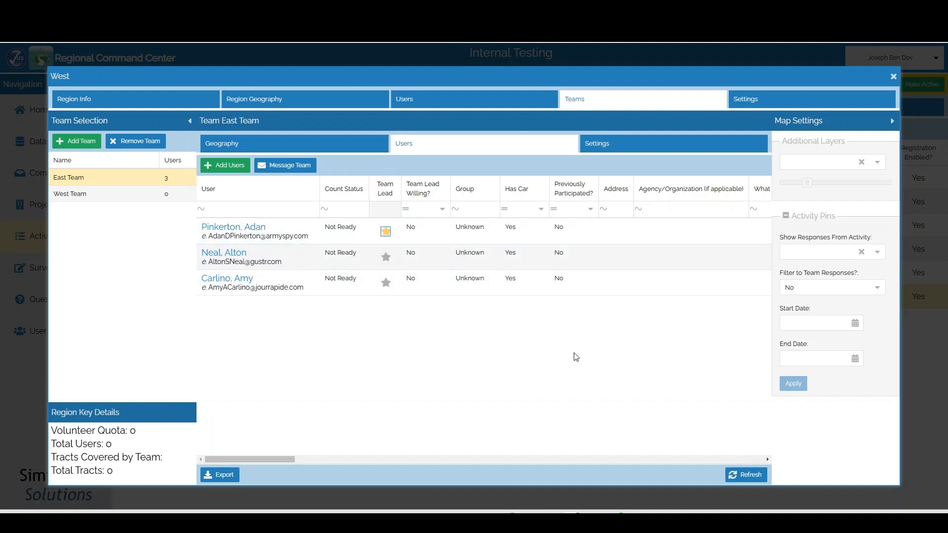
click(290, 168)
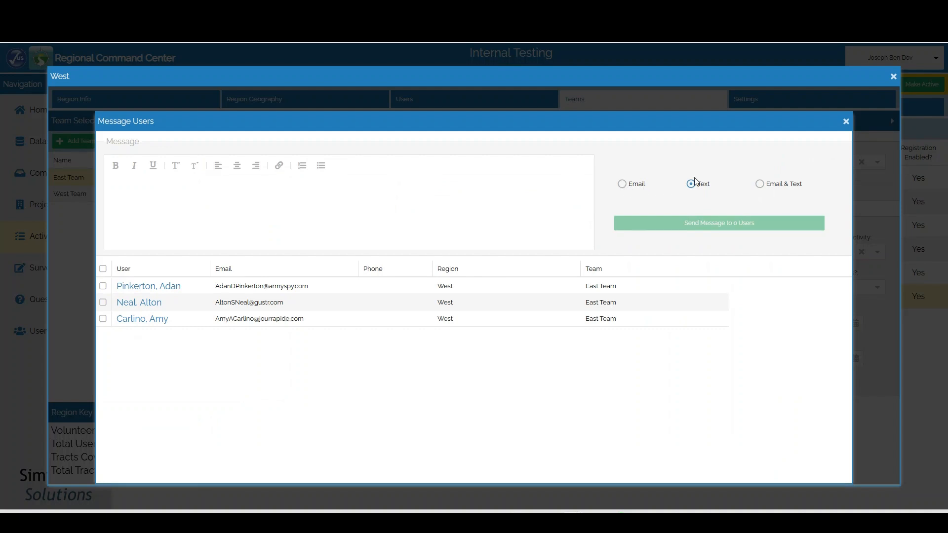
click(846, 125)
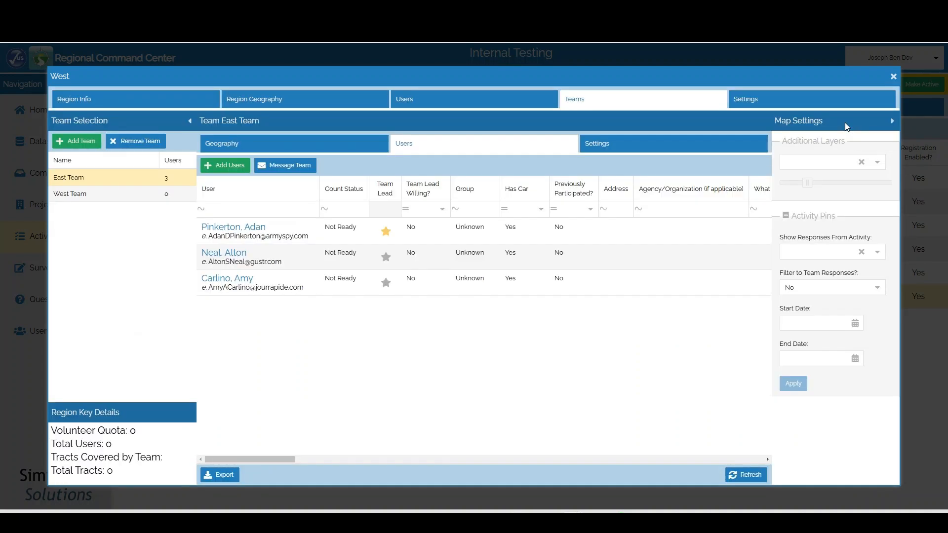
click(623, 148)
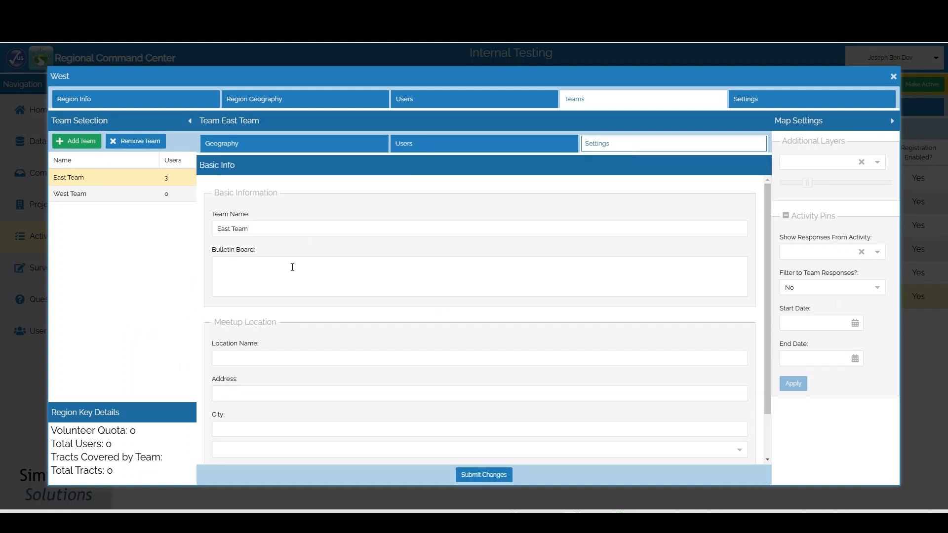
Enter 'Meet at City Hall' as the East Team bulletin board message and submit the changes
click(327, 280)
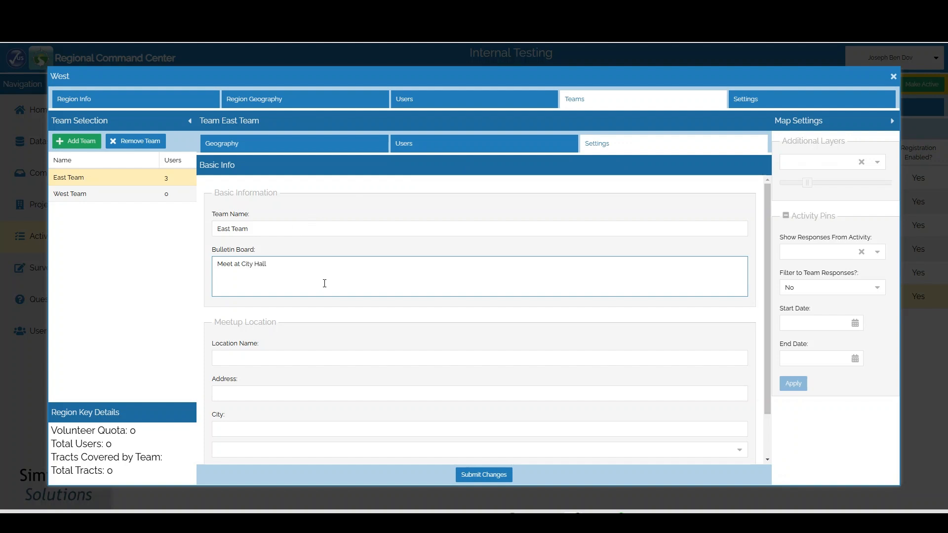
scroll(323, 282, down, 1)
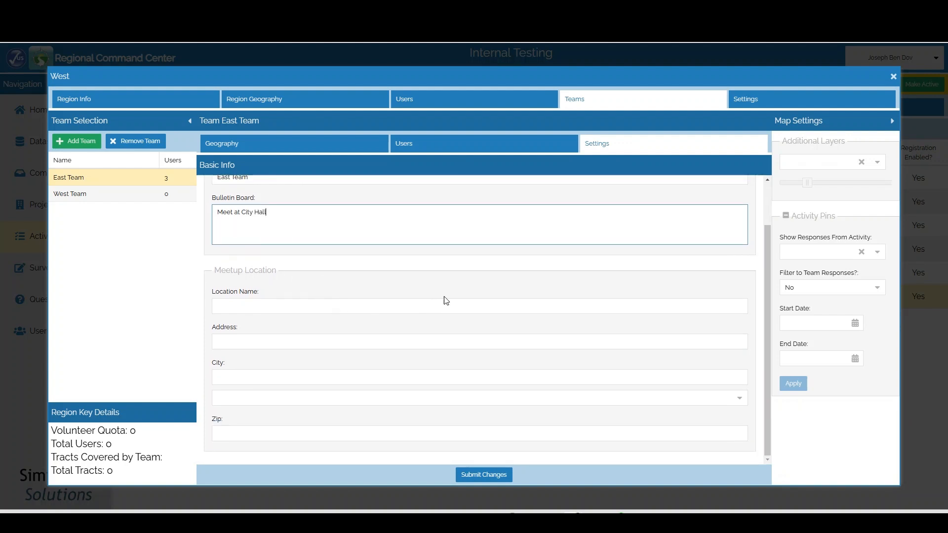
click(470, 473)
scroll(376, 281, up, 1)
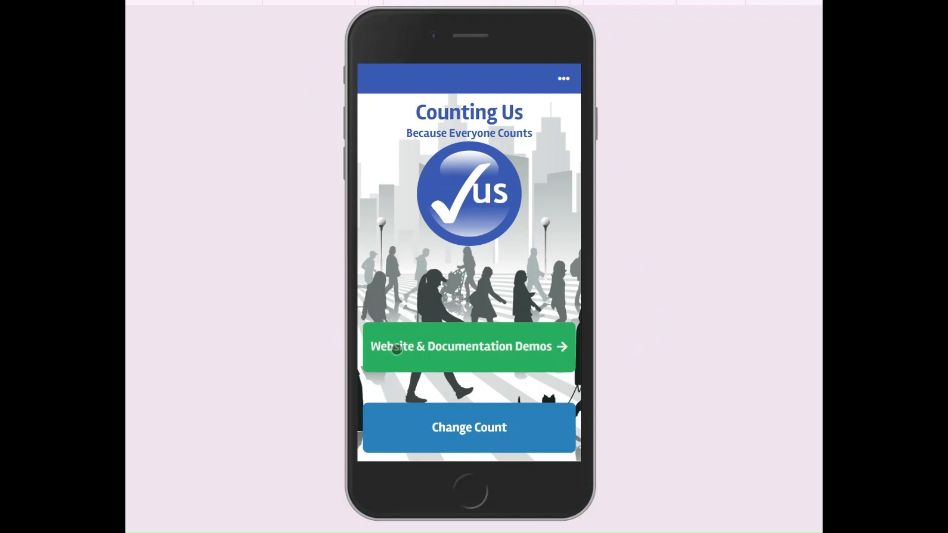
In Website & Documentation Demos, reveal administrator contacts, count leads and meeting place, then map the meeting address
click(473, 352)
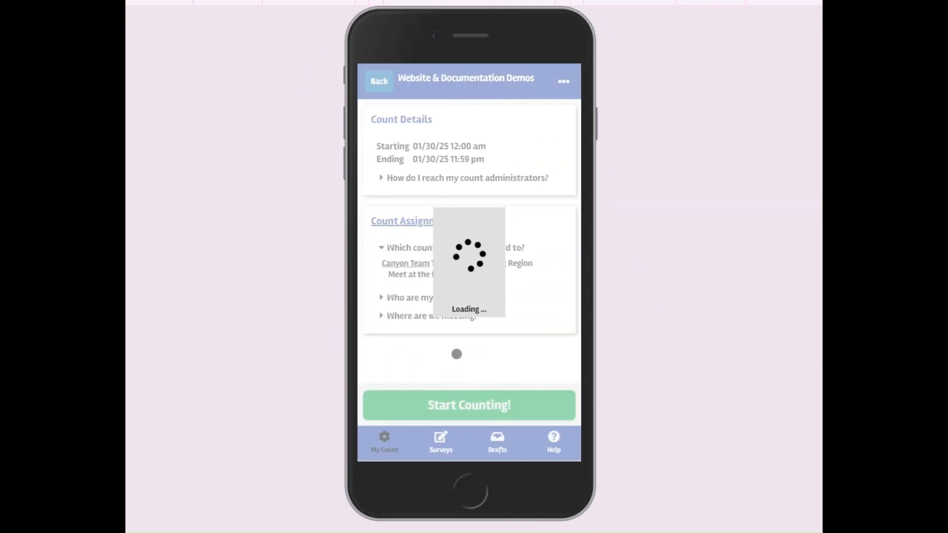
click(383, 176)
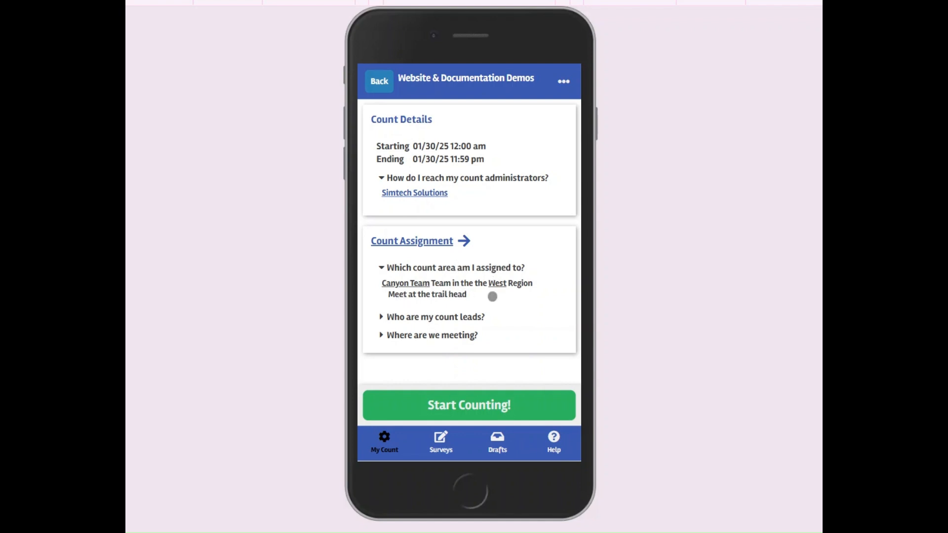
click(382, 317)
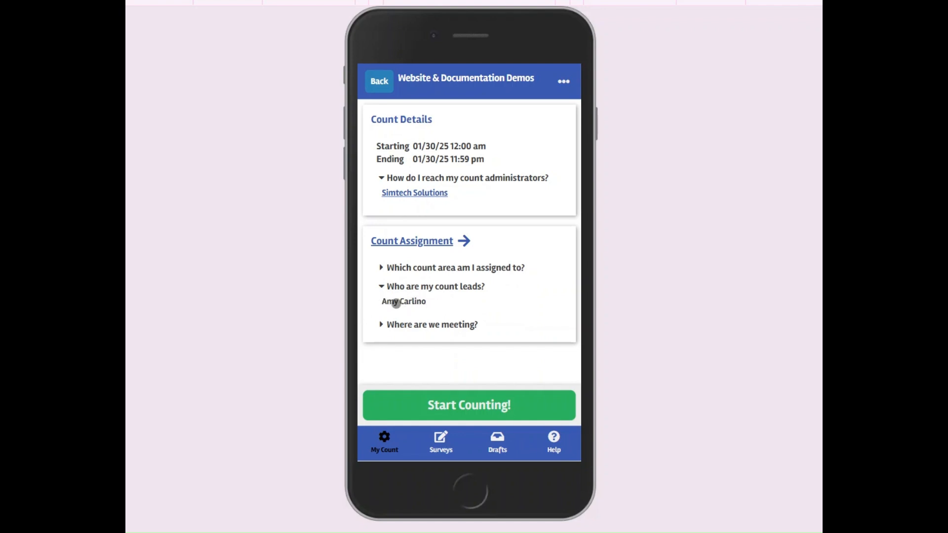
click(383, 324)
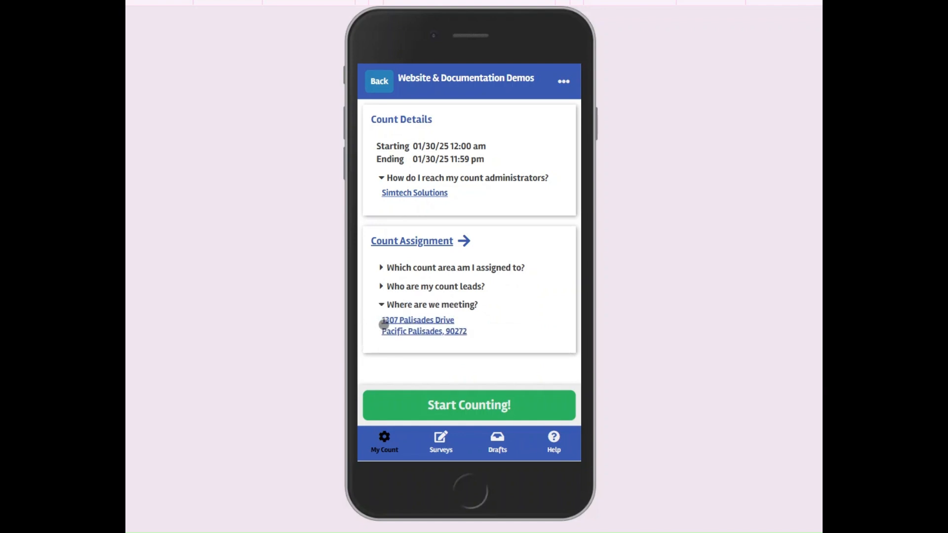
click(417, 327)
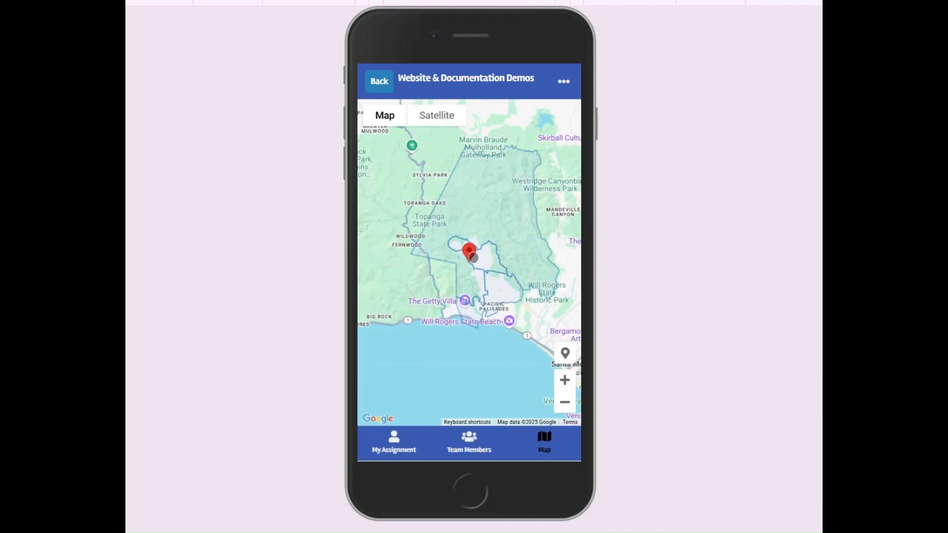
Check the meeting pin's address, the Team Members list and My Assignment details, then return to the overview
click(469, 254)
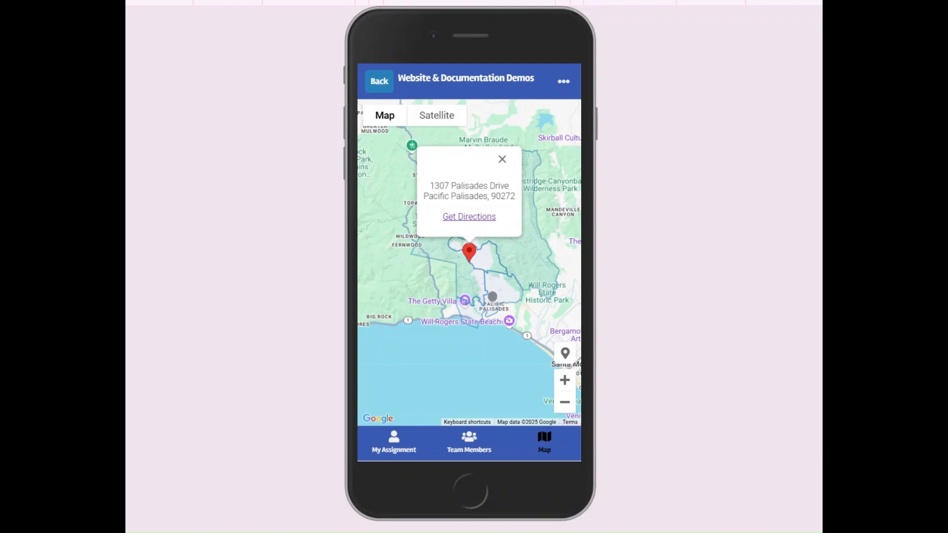
click(502, 159)
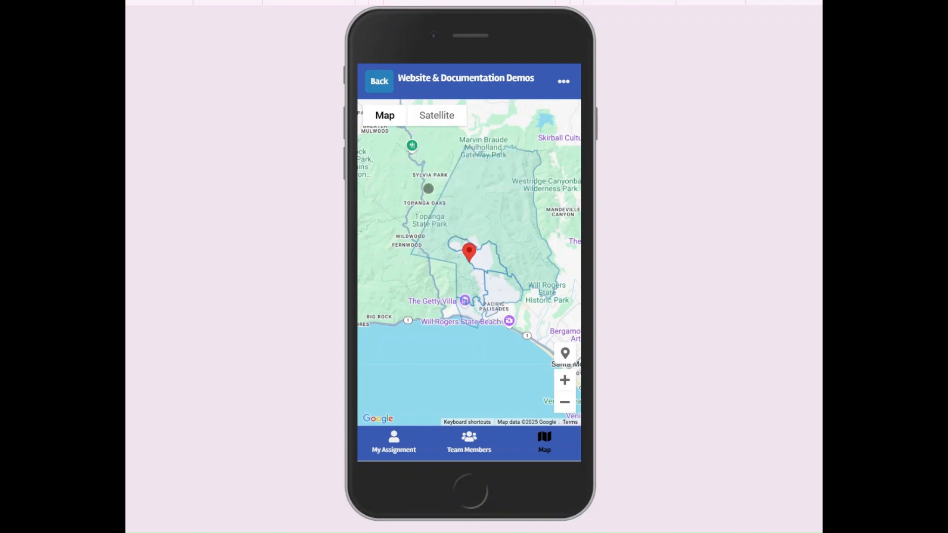
click(469, 444)
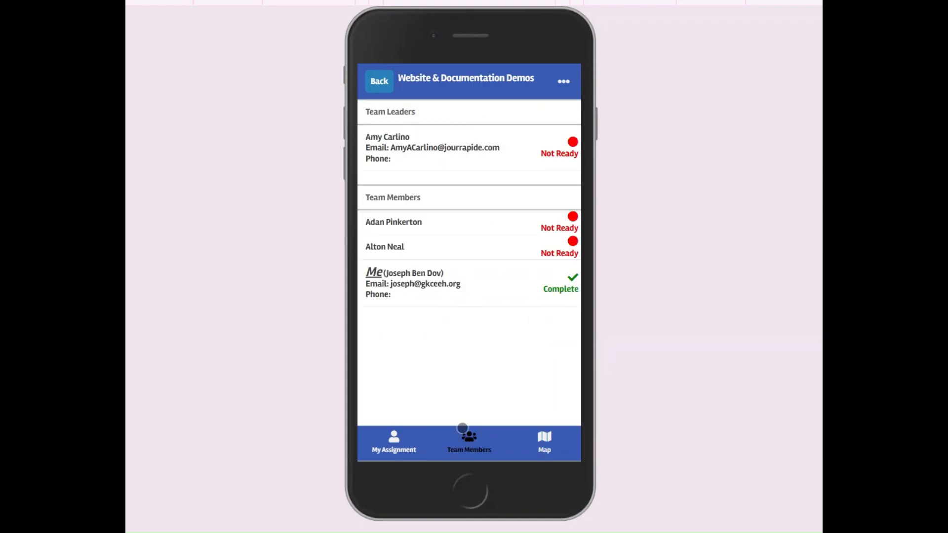
click(389, 448)
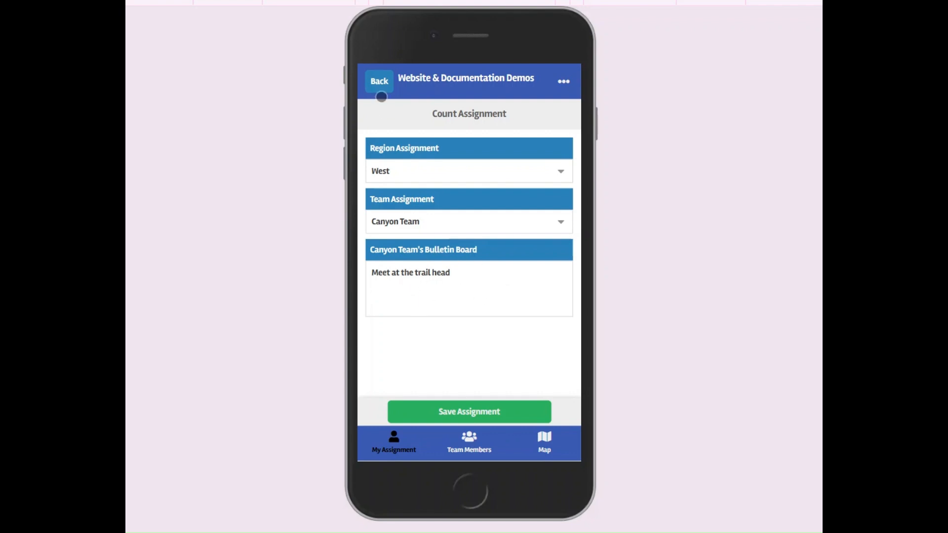
click(377, 81)
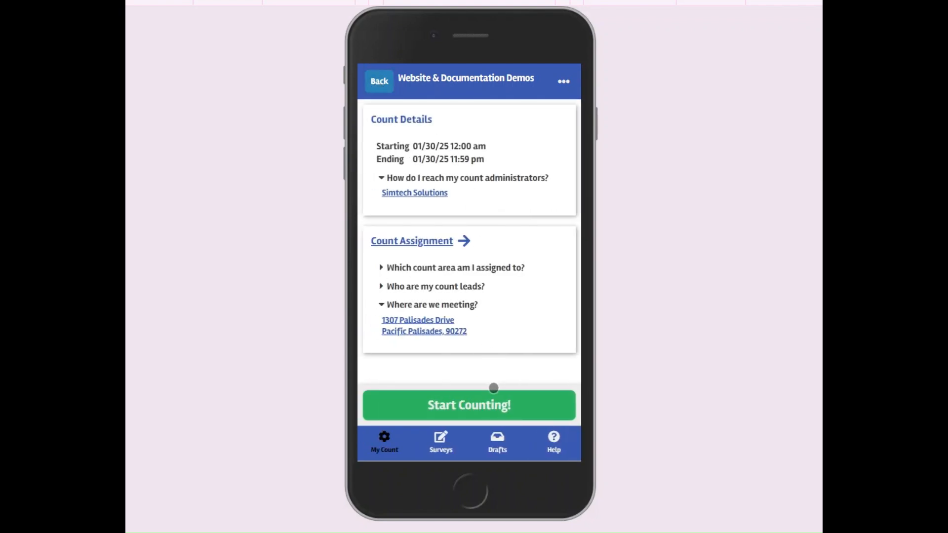